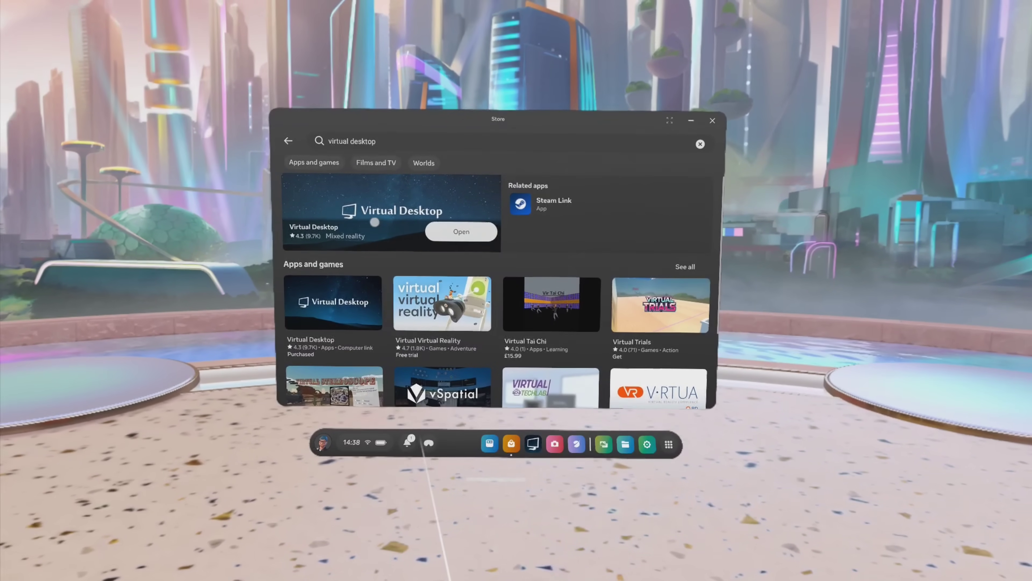
Step: Open the Virtual Desktop product page from the Meta Quest Store search results
{"action": "left_click", "coordinate": [375, 217]}
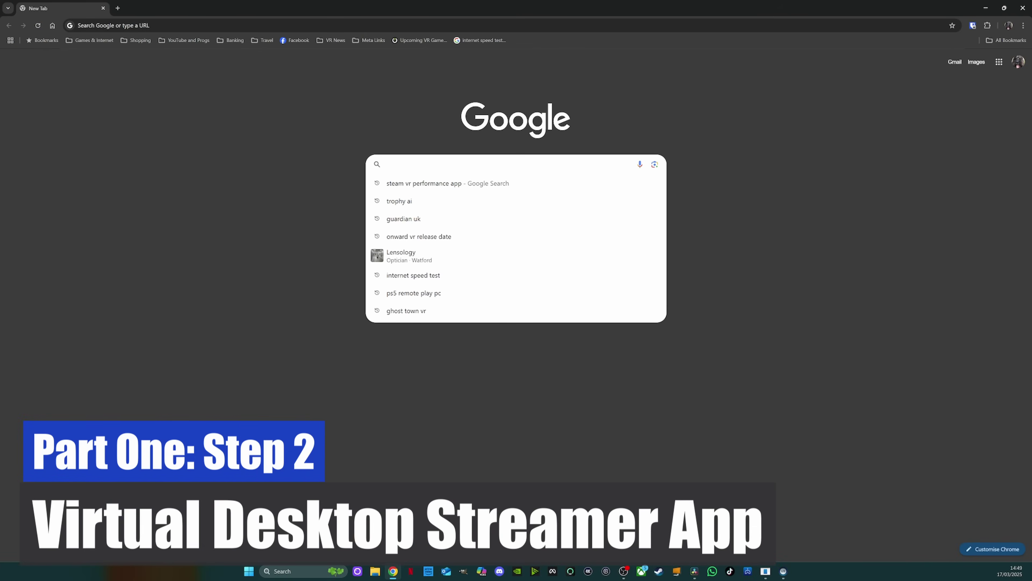
Step: Search Google for 'virtual desktop' and open the official vrdesktop.net home page
{"action": "type", "text": "v"}
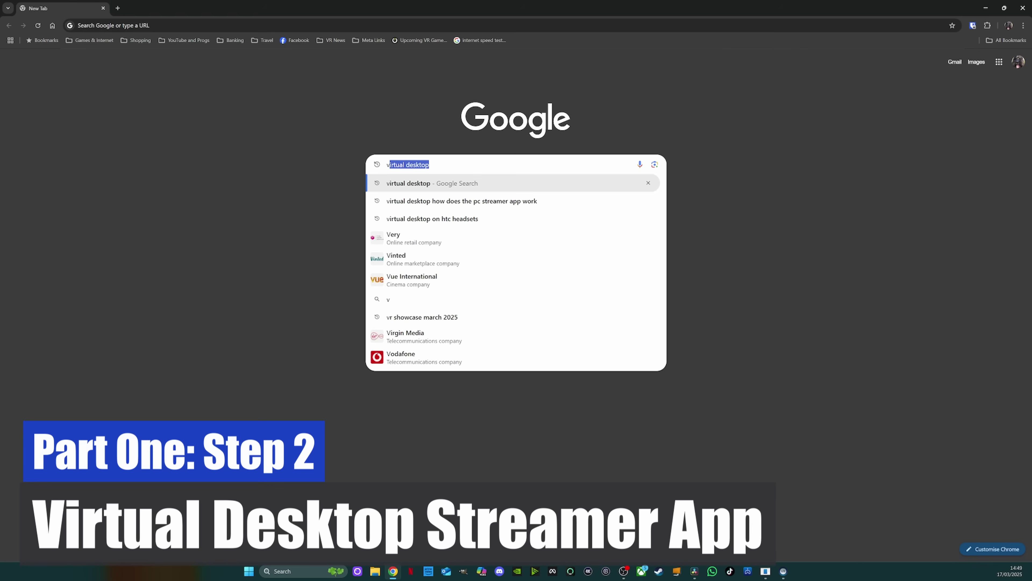
{"action": "type", "text": "irtual desktop"}
{"action": "key", "text": "Return"}
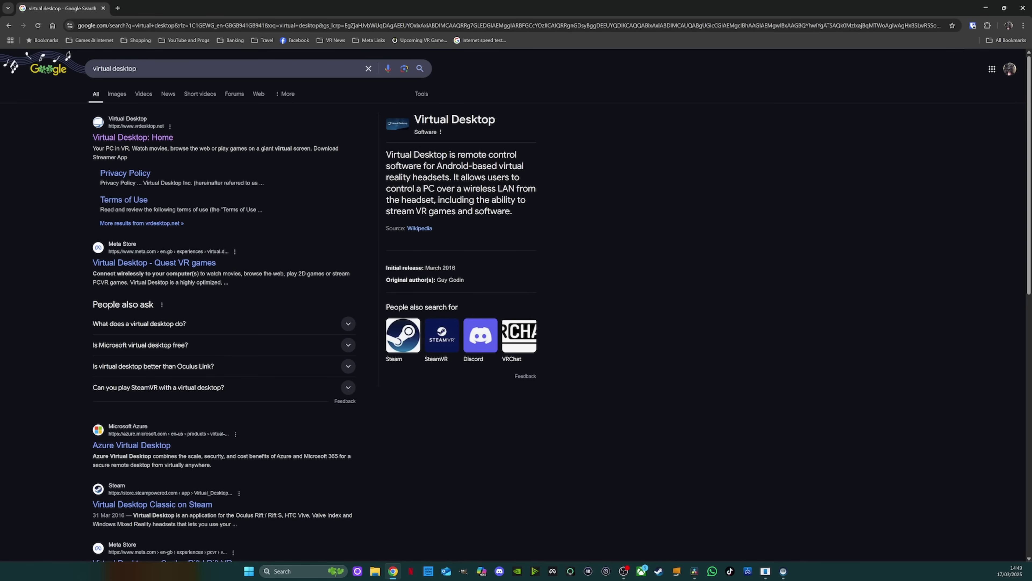
{"action": "left_click", "coordinate": [125, 138]}
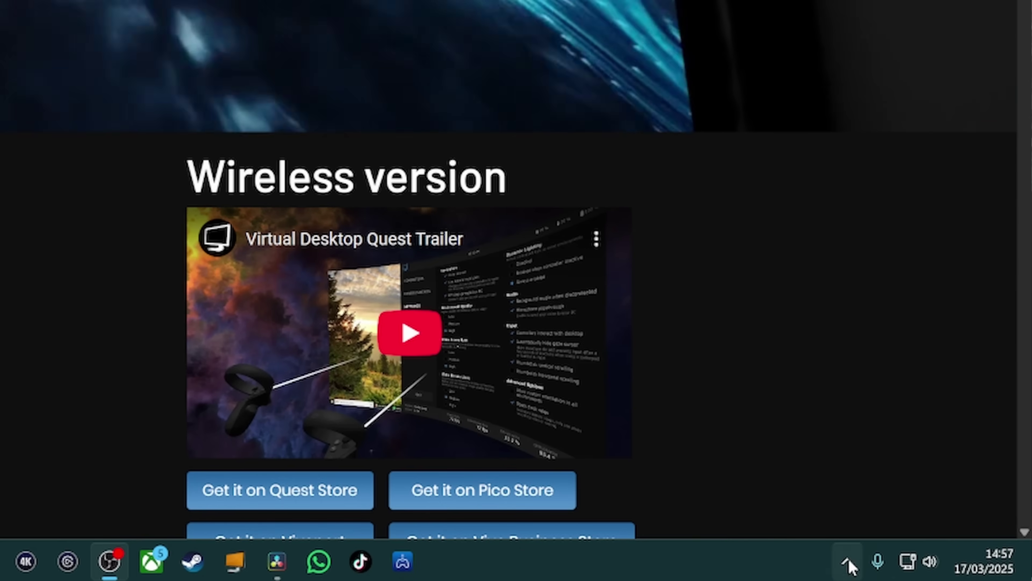
Step: Open Virtual Desktop Streamer settings from its tray icon and view the Bindings section
{"action": "left_click", "coordinate": [847, 557]}
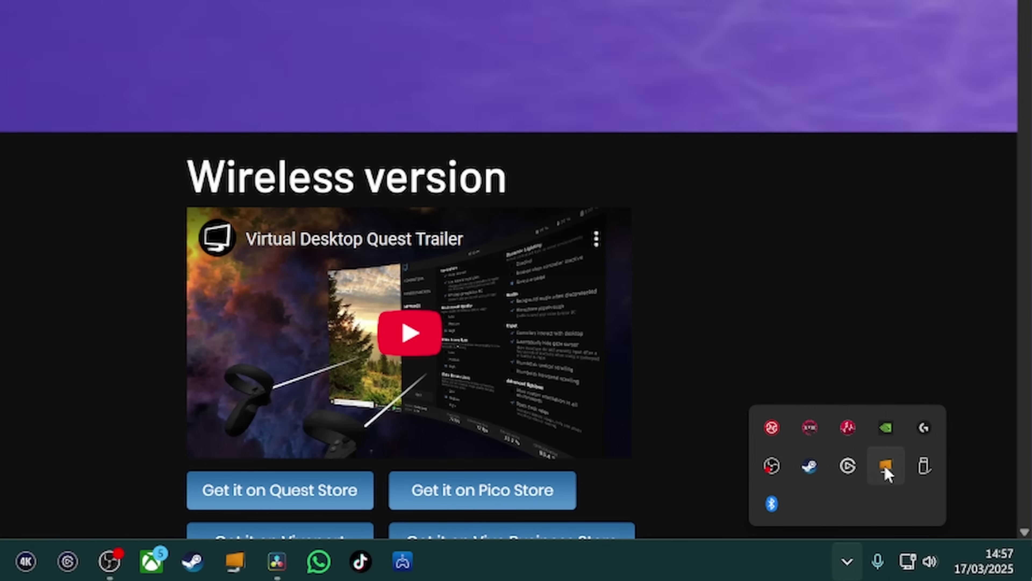
{"action": "right_click", "coordinate": [886, 472]}
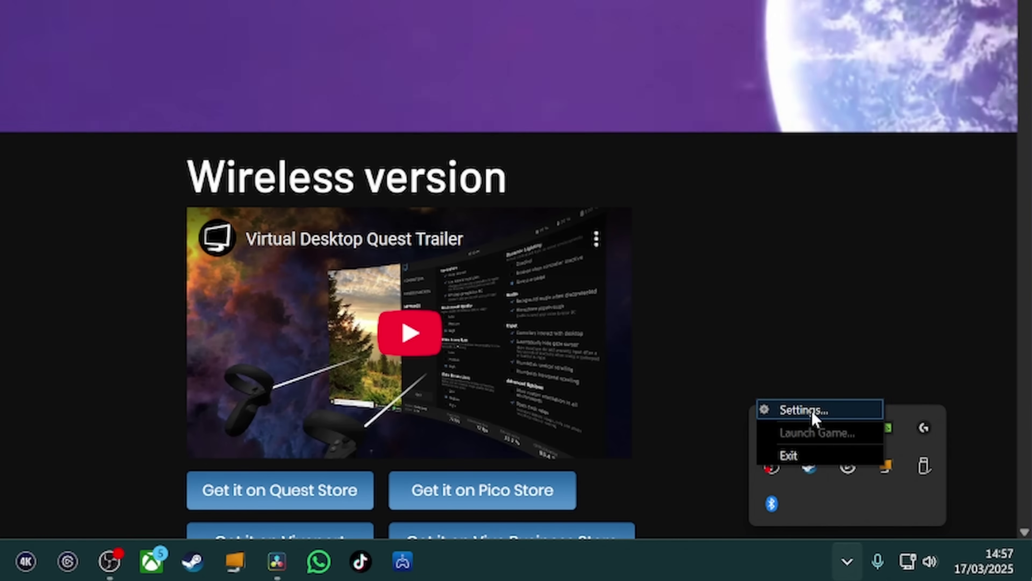
{"action": "left_click", "coordinate": [812, 411]}
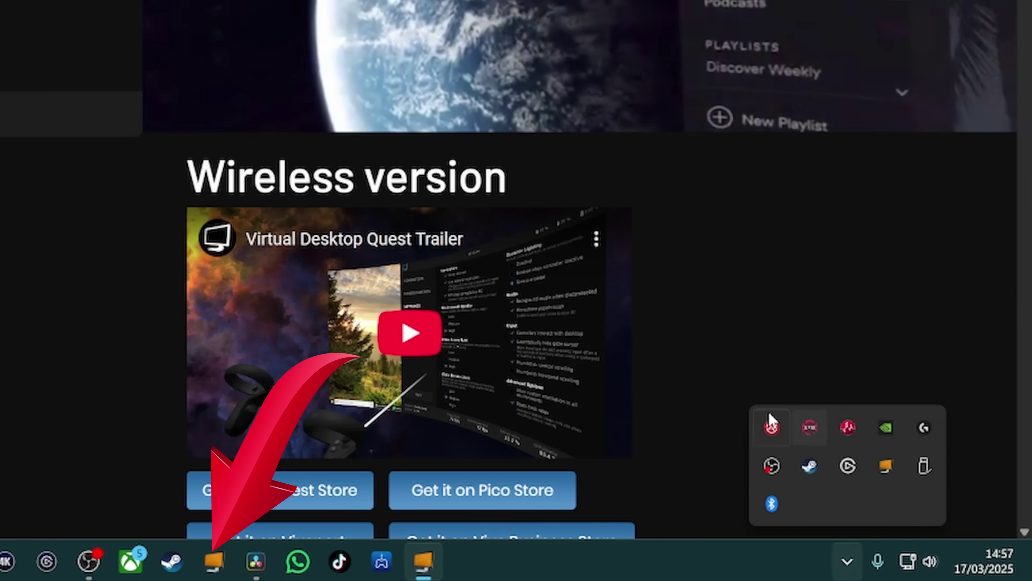
{"action": "left_click", "coordinate": [232, 547]}
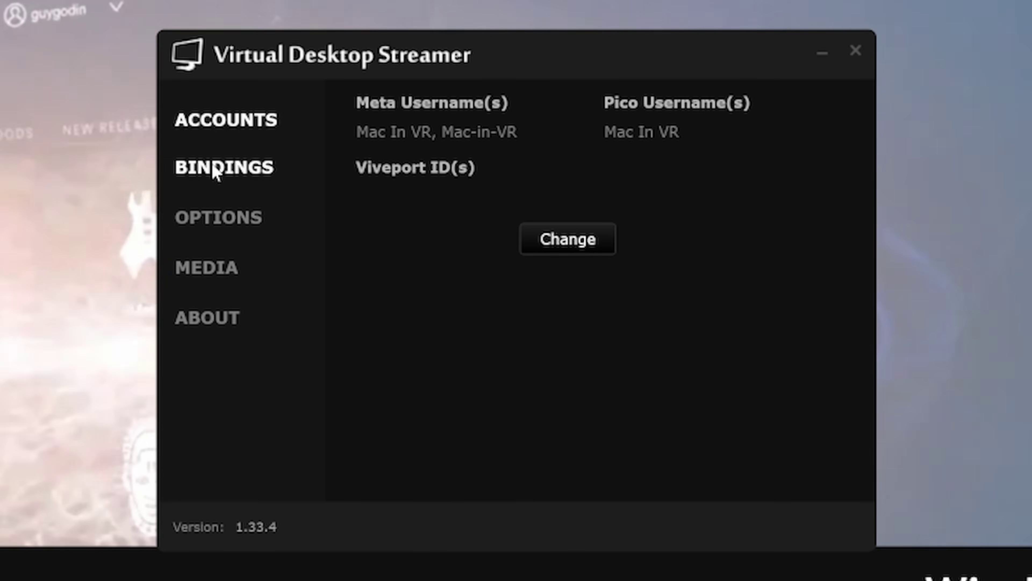
{"action": "left_click", "coordinate": [215, 173]}
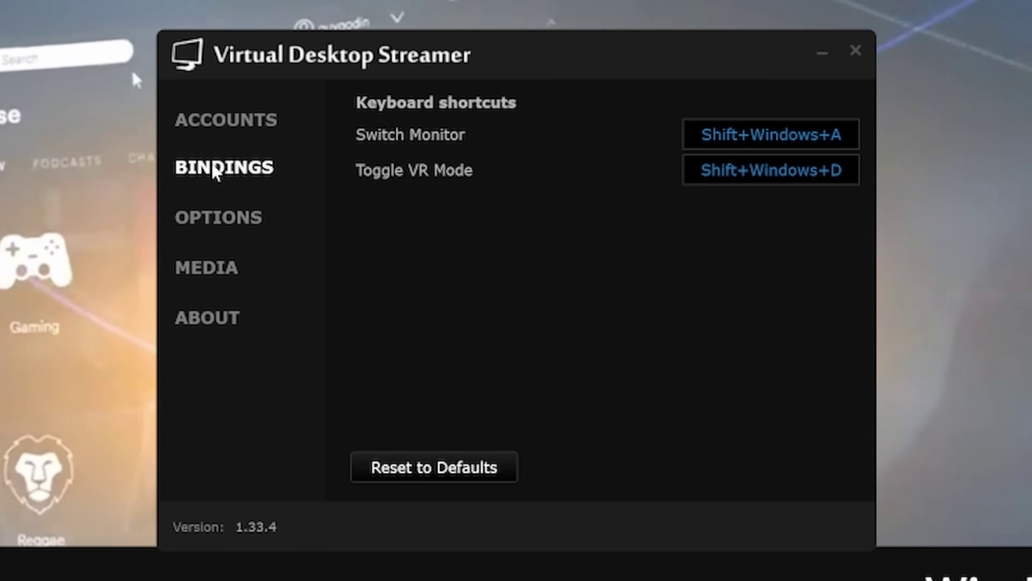
Step: Browse the Streamer's Options and Media tabs, then view the About page's PC details
{"action": "left_click", "coordinate": [230, 226]}
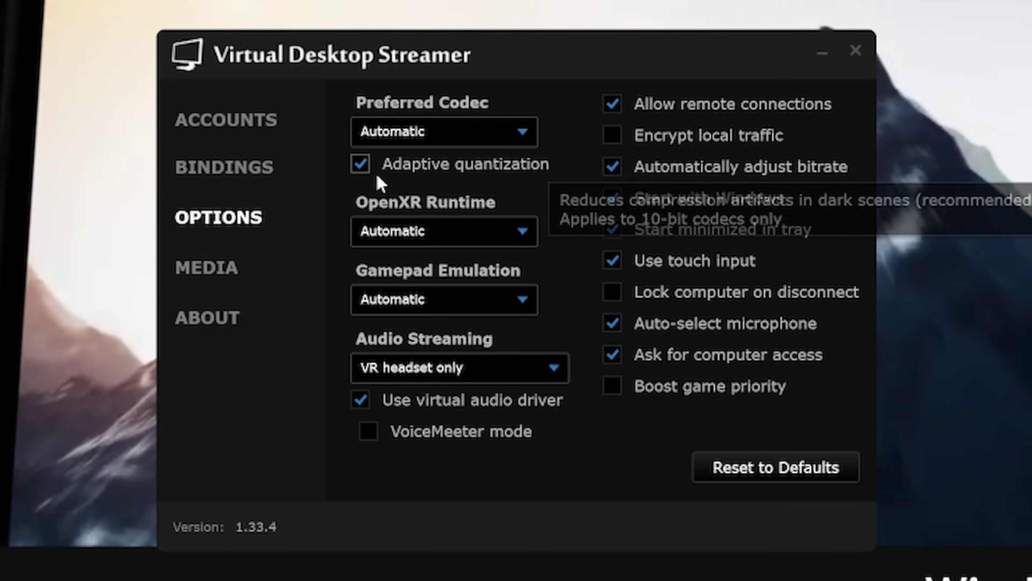
{"action": "left_click", "coordinate": [231, 268]}
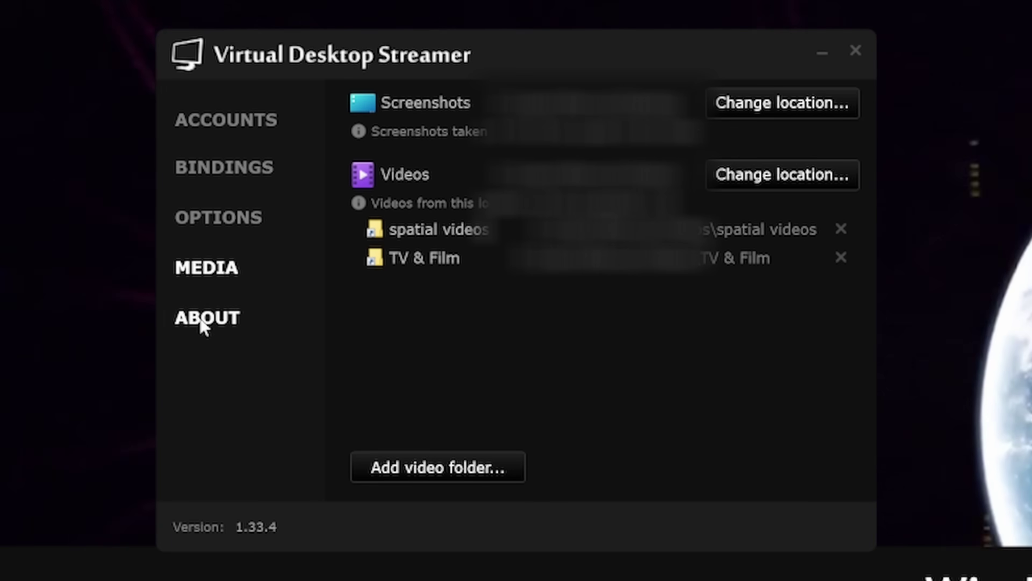
{"action": "left_click", "coordinate": [202, 327]}
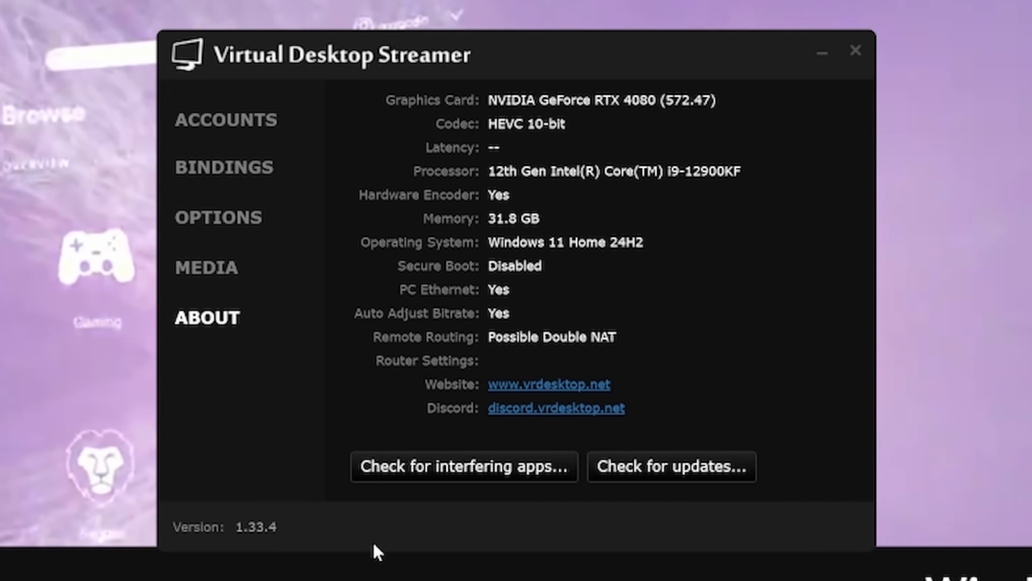
Step: Run the interfering-apps and update checks, dismissing each 'none found' message
{"action": "left_click", "coordinate": [480, 466]}
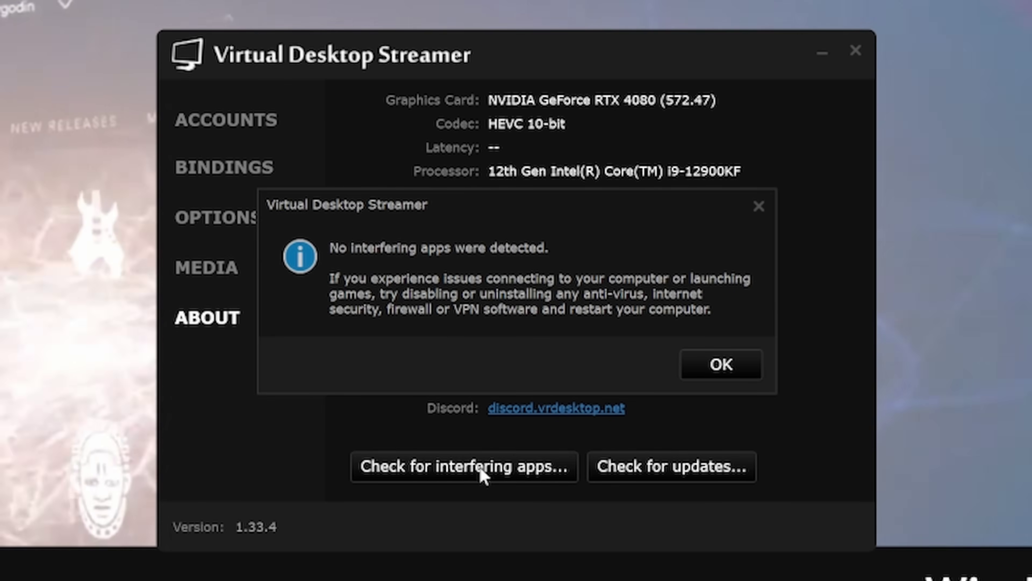
{"action": "left_click", "coordinate": [730, 363]}
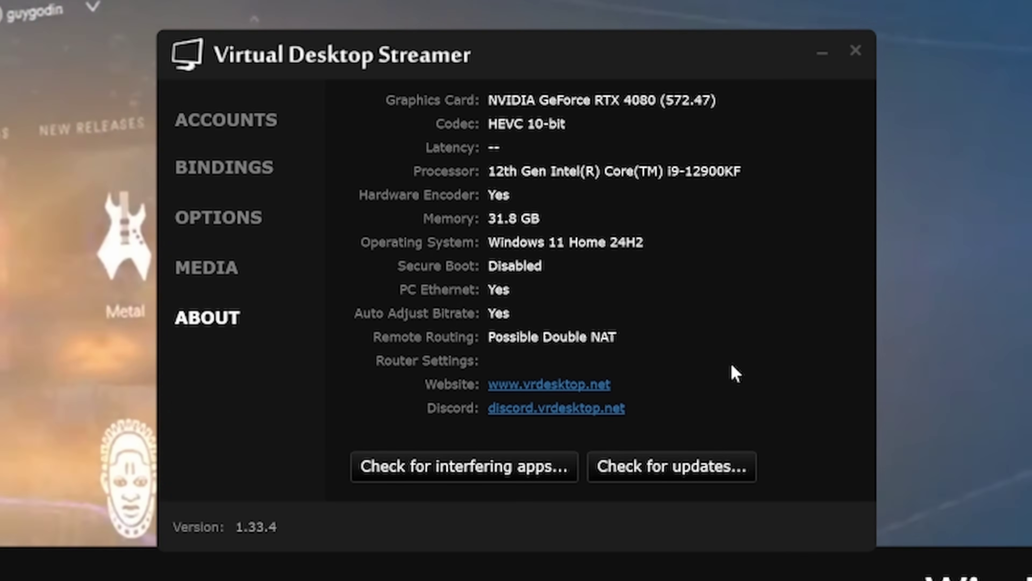
{"action": "left_click", "coordinate": [660, 469]}
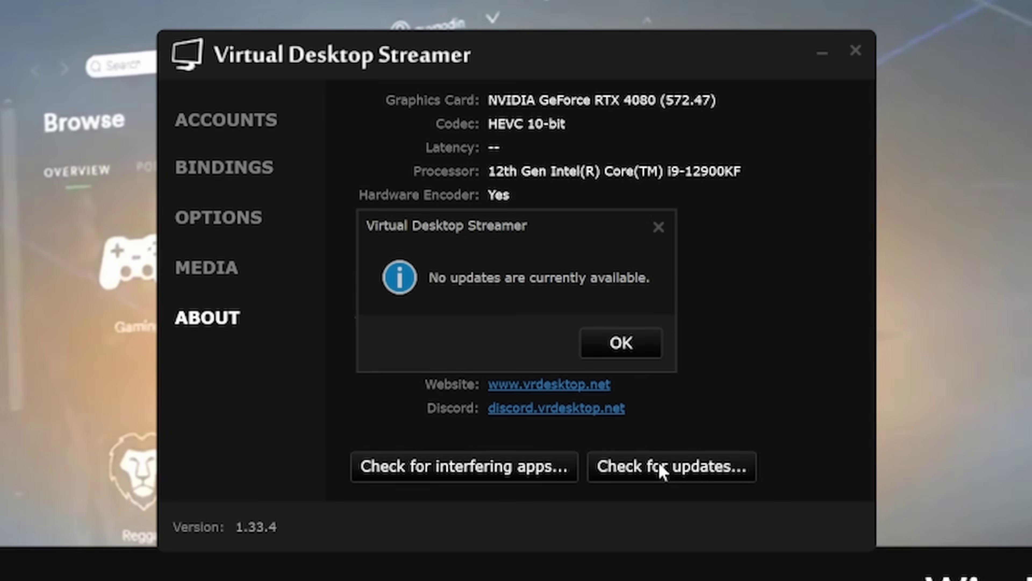
{"action": "left_click", "coordinate": [623, 342]}
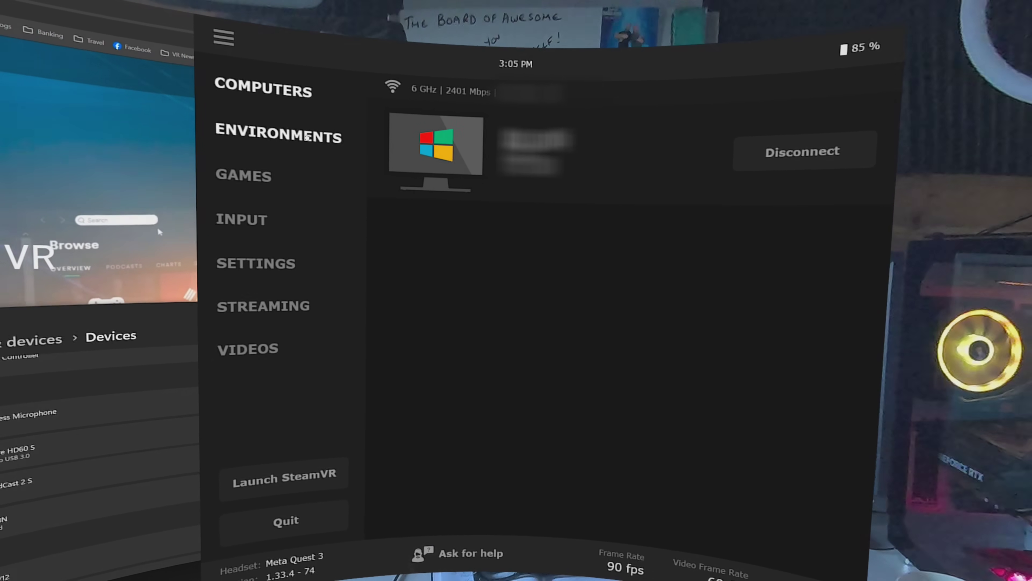
{"action": "left_click", "coordinate": [297, 137]}
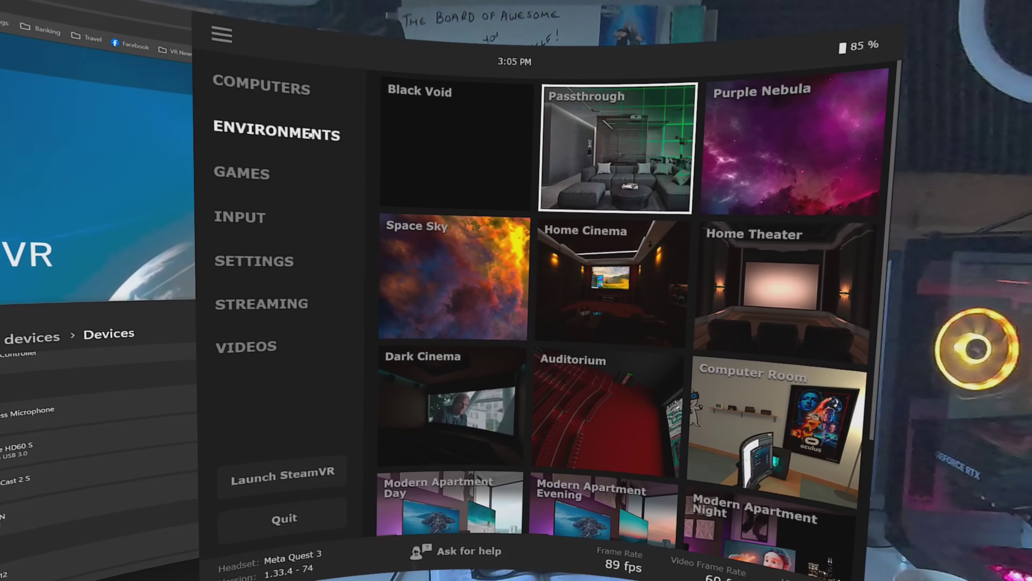
{"action": "left_click", "coordinate": [260, 174]}
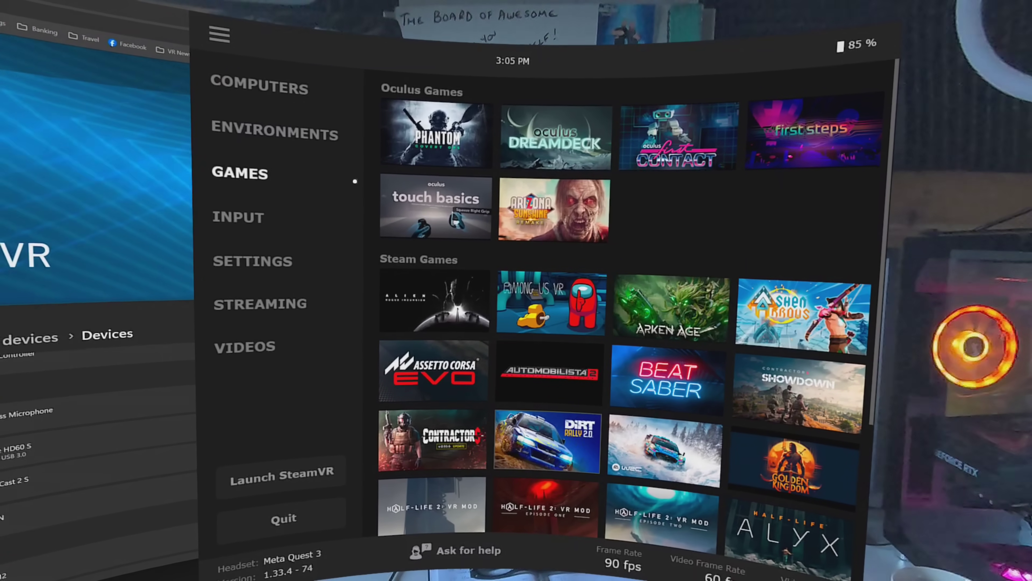
{"action": "left_click", "coordinate": [252, 214]}
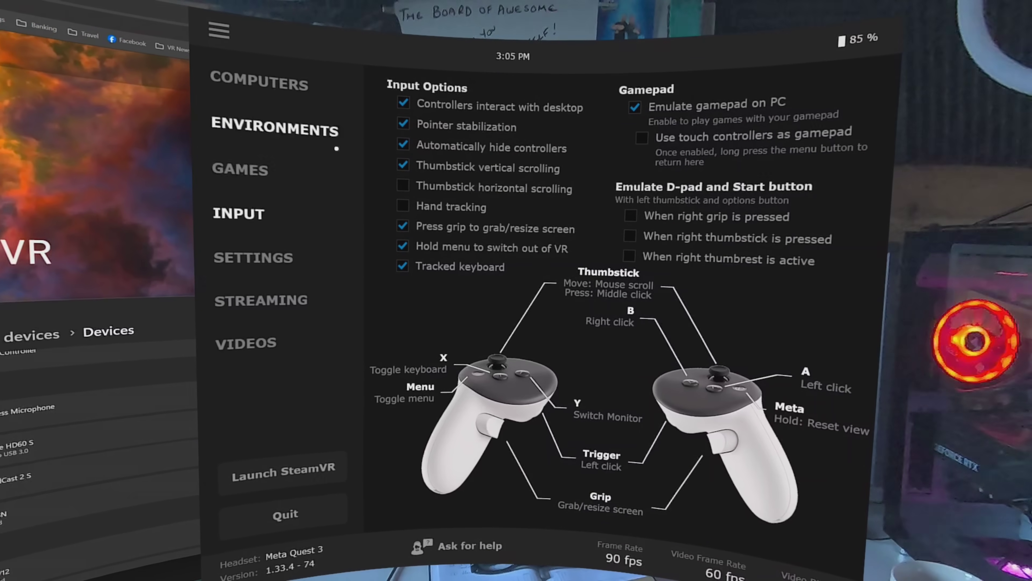
{"action": "left_click", "coordinate": [290, 97]}
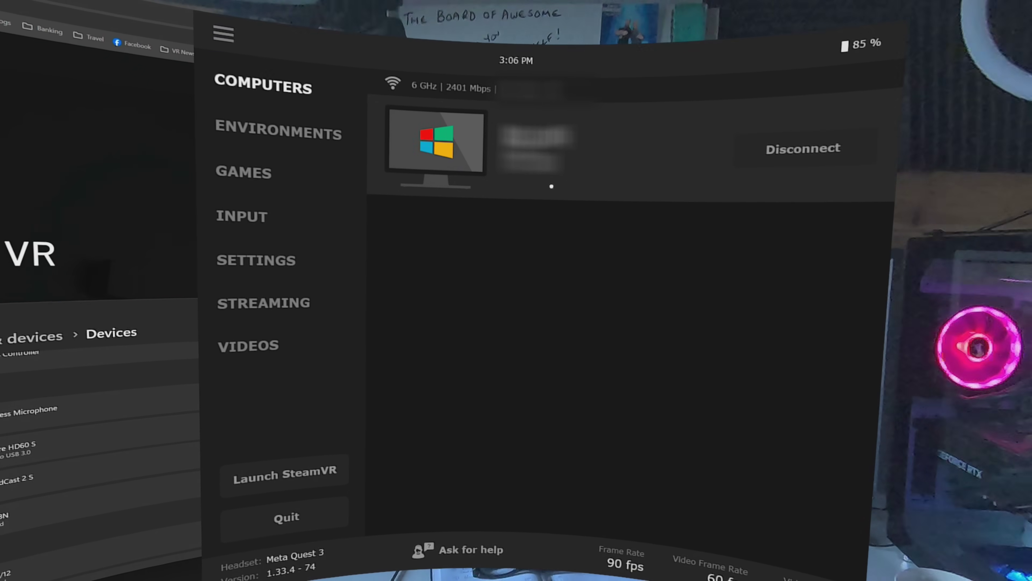
Step: Show the headset app's Streaming settings with graphics quality, frame rate and bitrate
{"action": "left_click", "coordinate": [265, 259]}
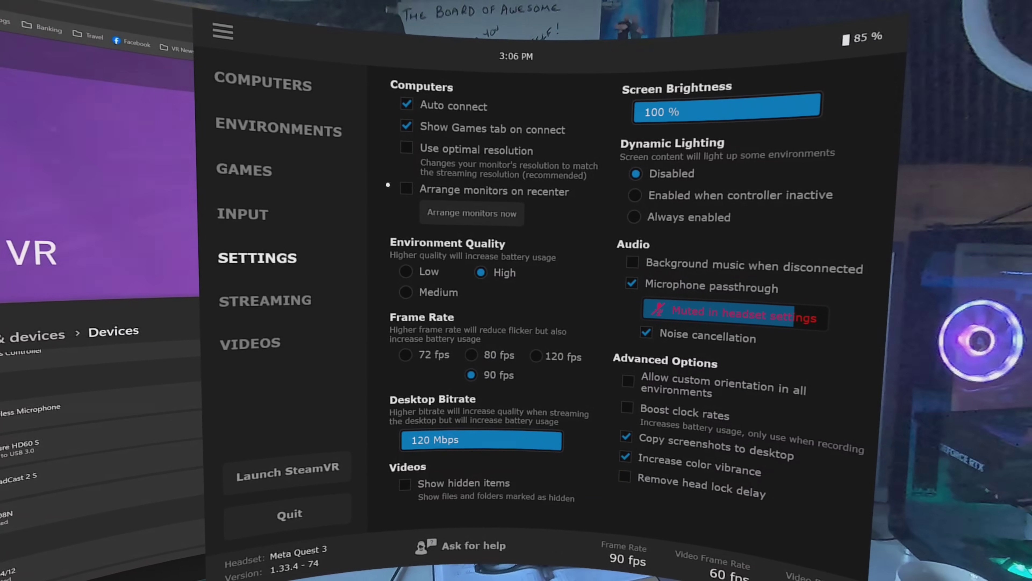
{"action": "left_click", "coordinate": [304, 299]}
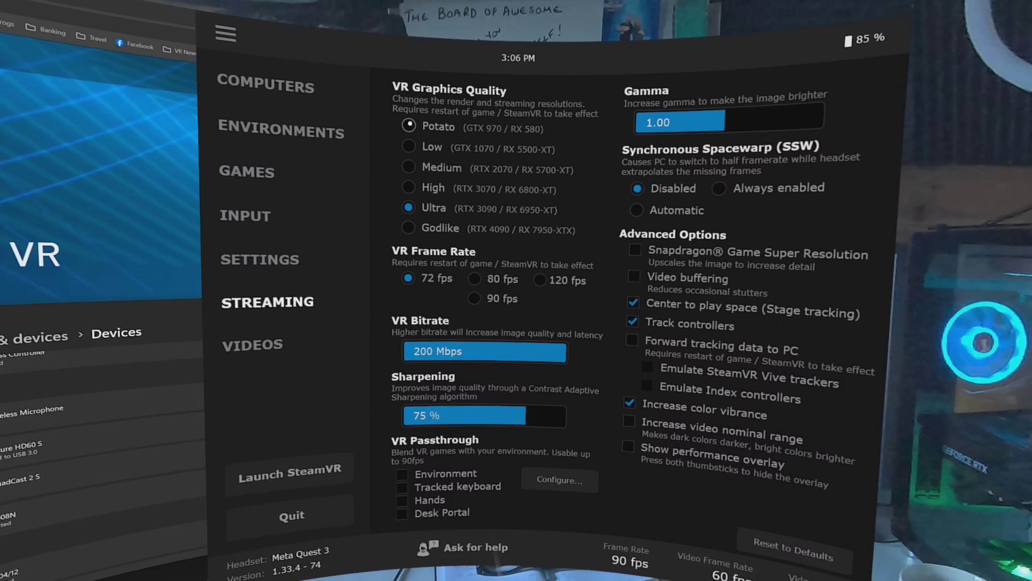
Step: Choose Ultra graphics quality and settle the VR frame rate on 90 fps after trying 72 fps
{"action": "left_click", "coordinate": [403, 127]}
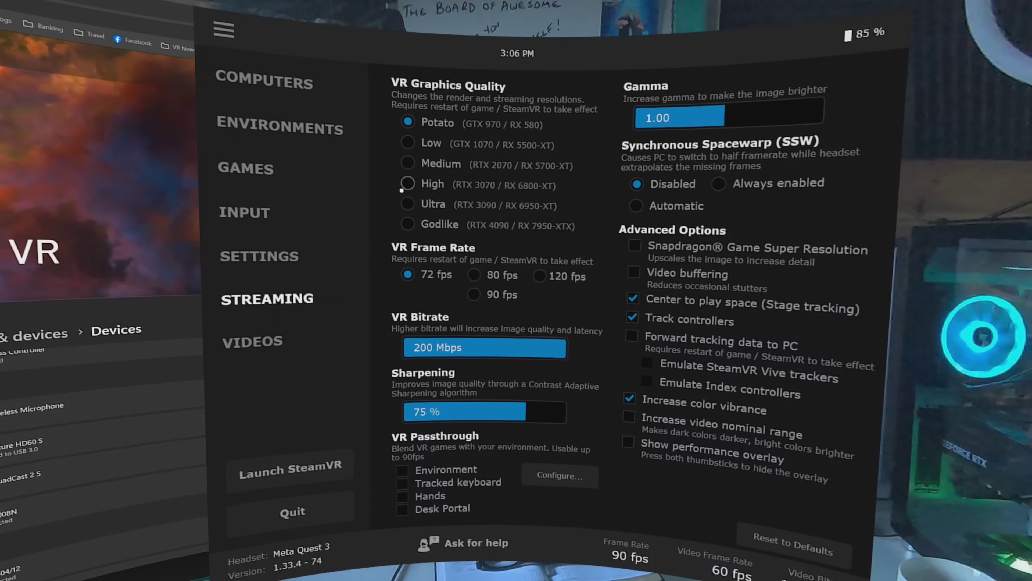
{"action": "left_click", "coordinate": [406, 202]}
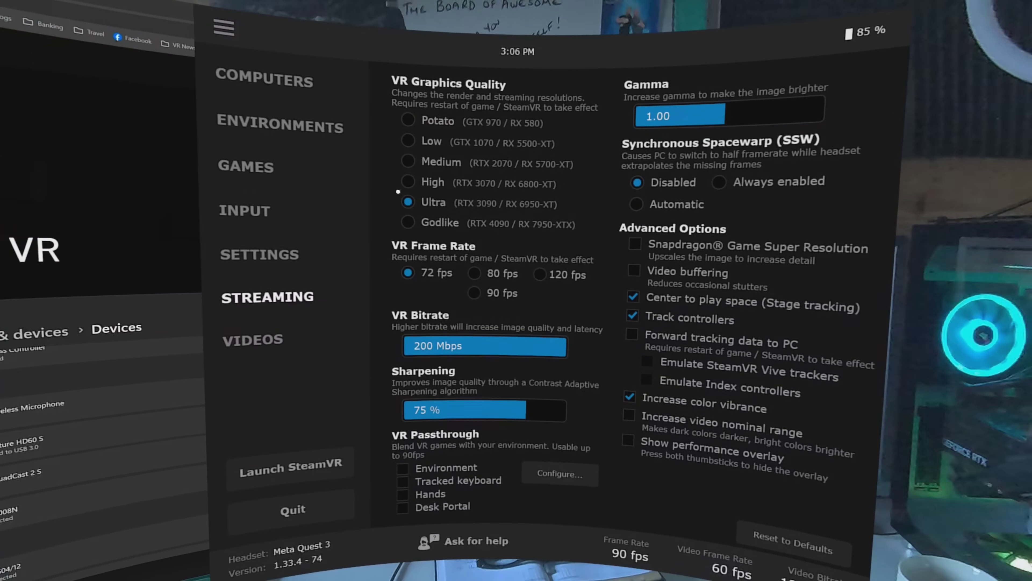
{"action": "left_click", "coordinate": [473, 293]}
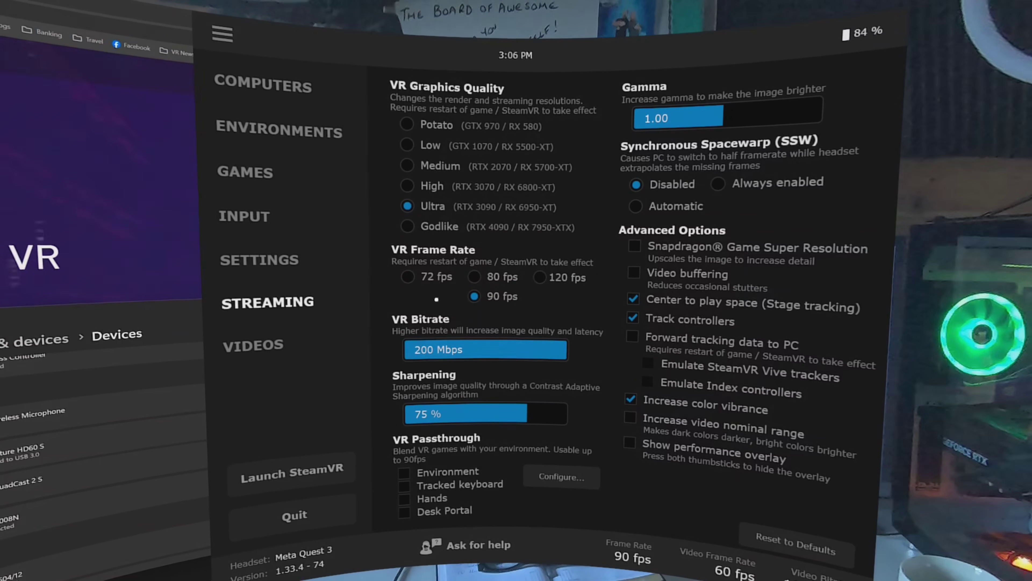
{"action": "left_click", "coordinate": [408, 276]}
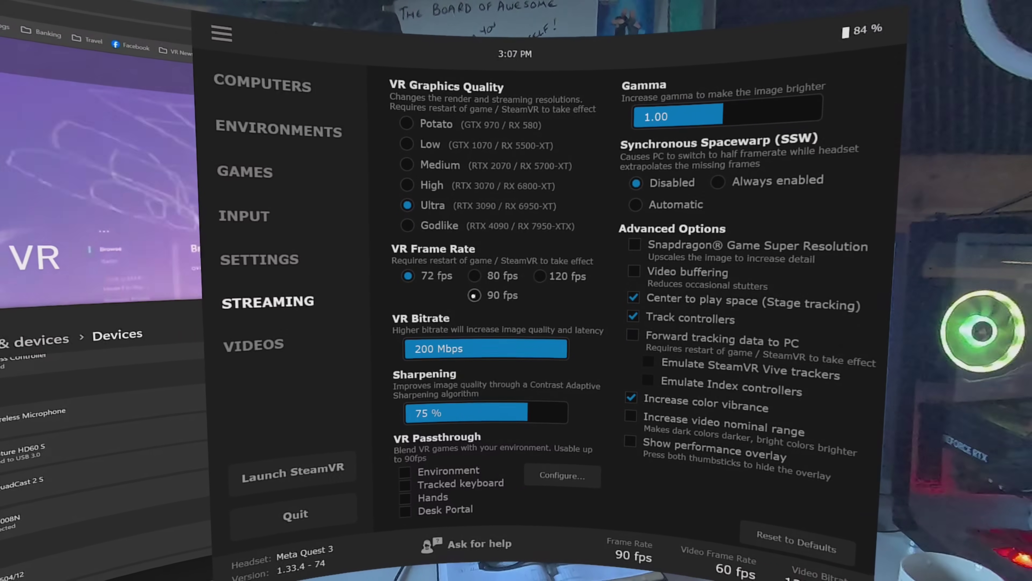
{"action": "left_click", "coordinate": [475, 295]}
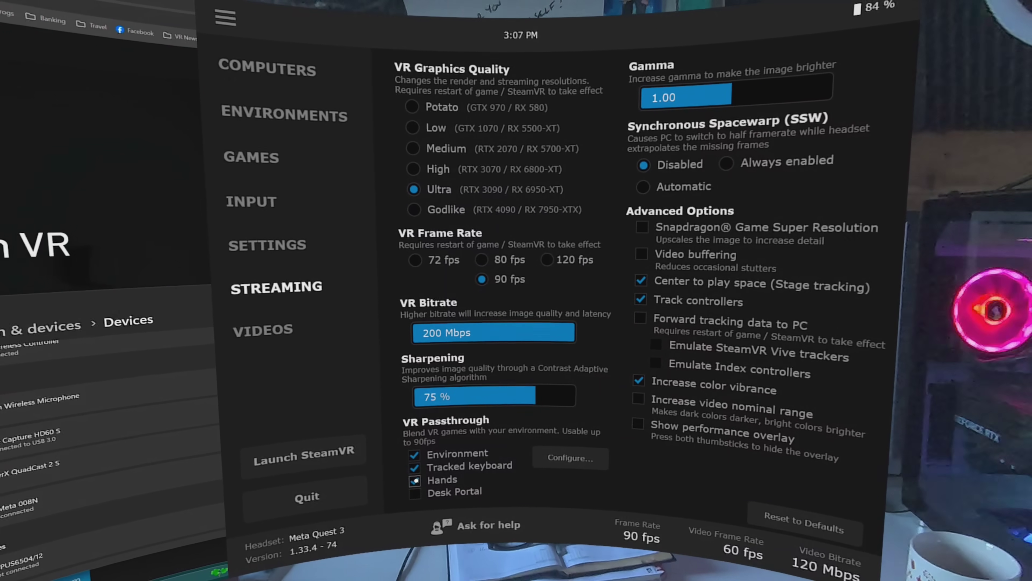
Step: Disable environment passthrough, adjust the Spacewarp option, and toggle video buffering on then off
{"action": "left_click", "coordinate": [413, 455]}
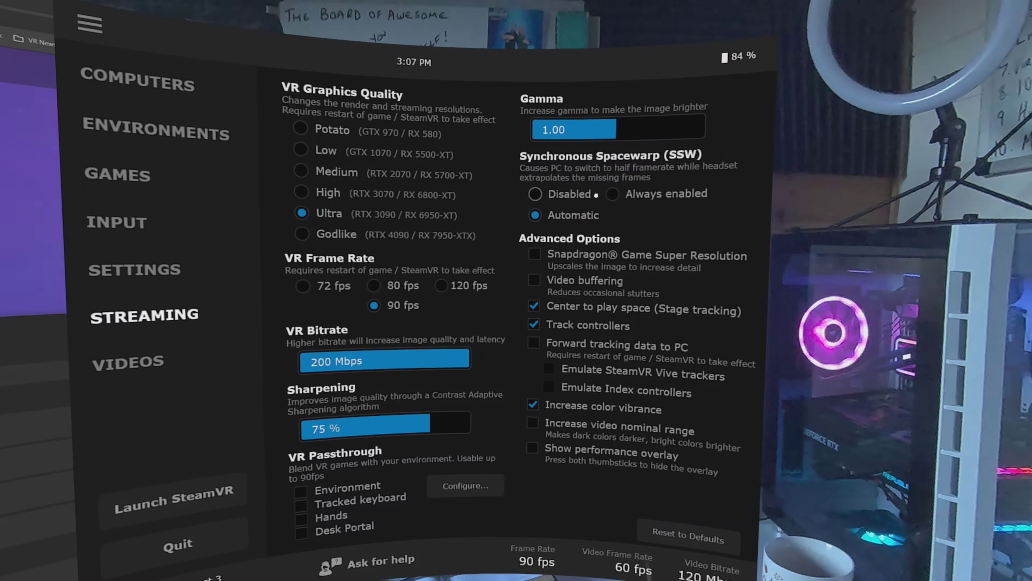
{"action": "left_click", "coordinate": [614, 194]}
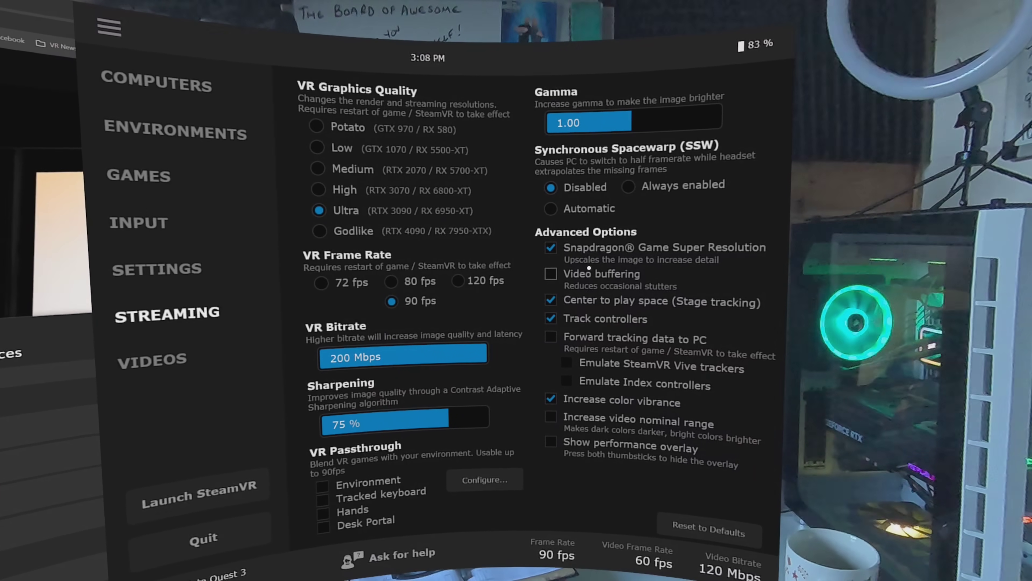
{"action": "left_click", "coordinate": [549, 275]}
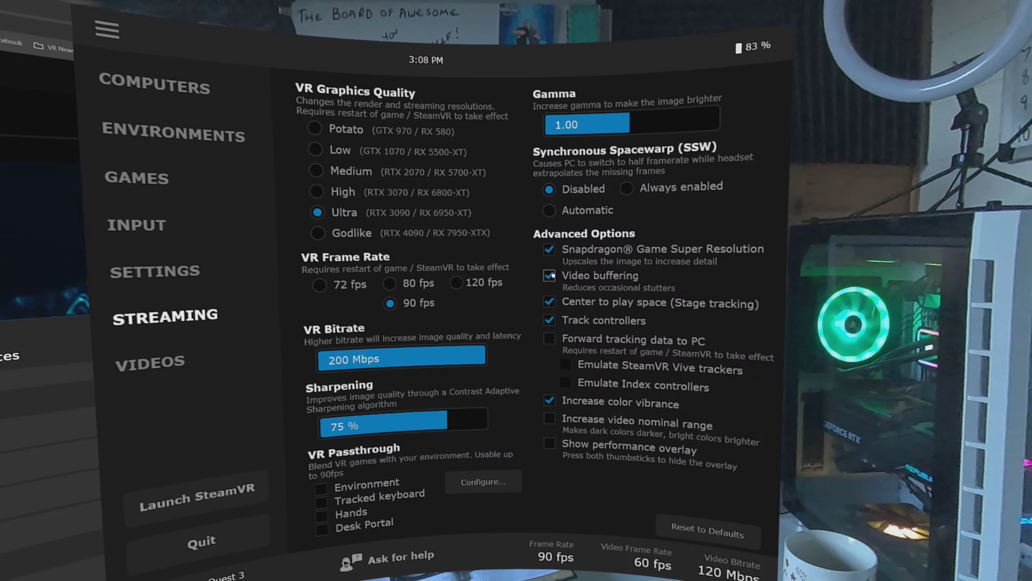
{"action": "left_click", "coordinate": [550, 274]}
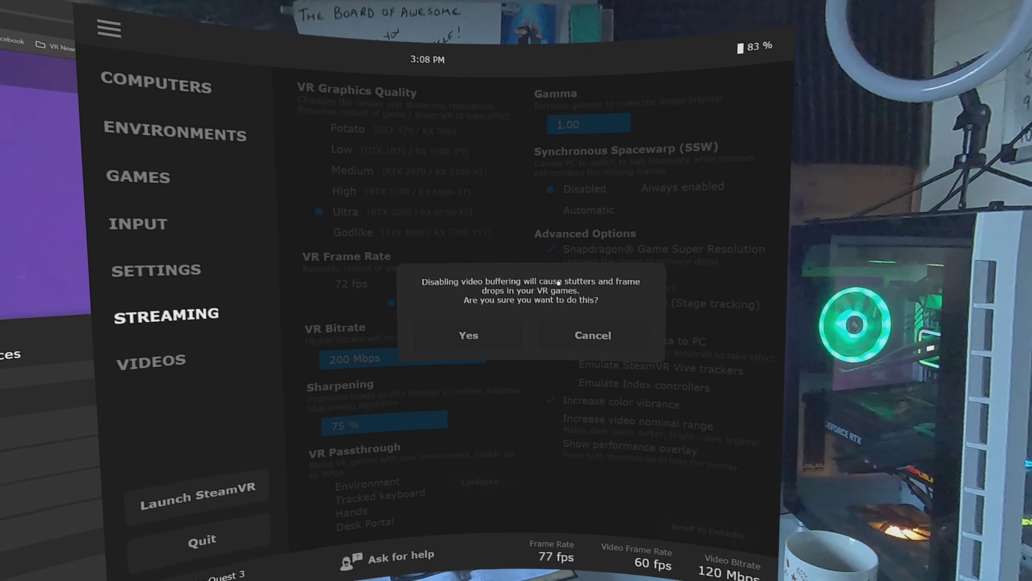